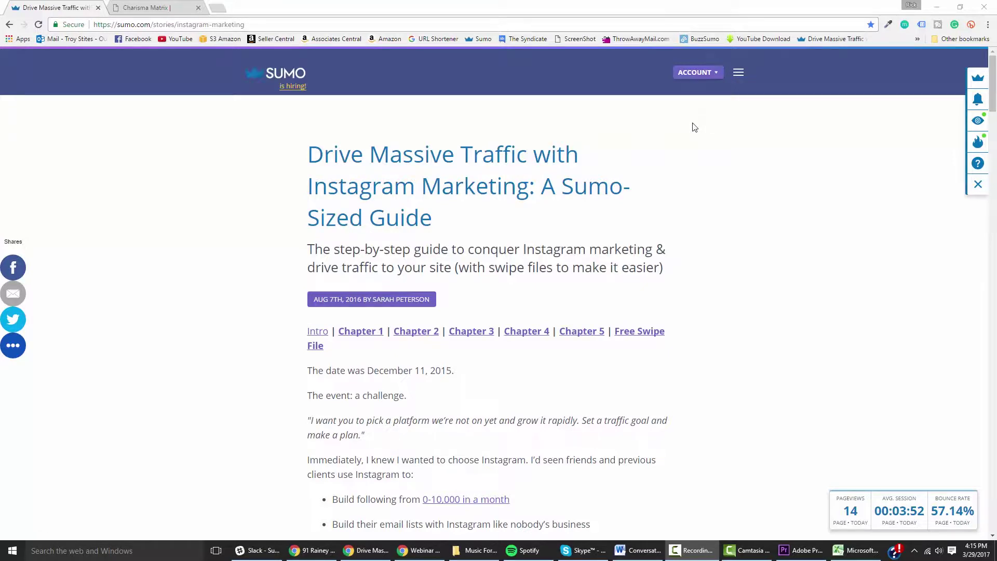
- Add an 'On All Pages' Auto Record rule in Content Analytics and save it
click(976, 77)
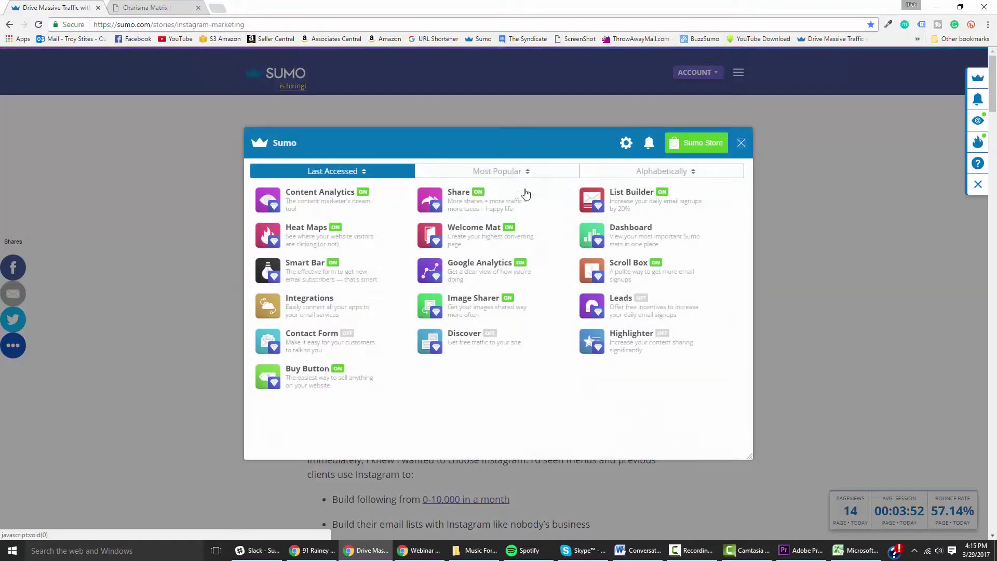
click(317, 205)
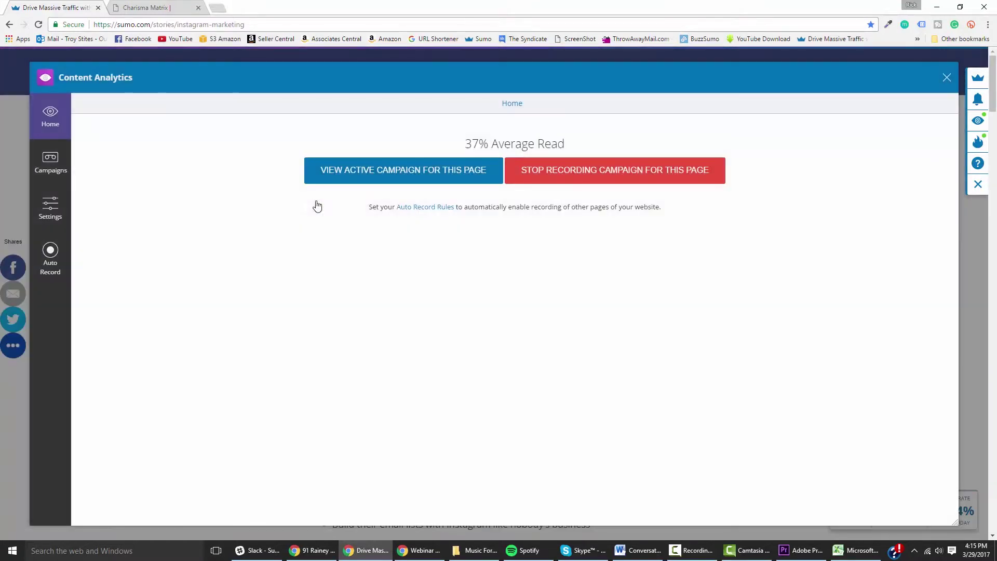
click(51, 269)
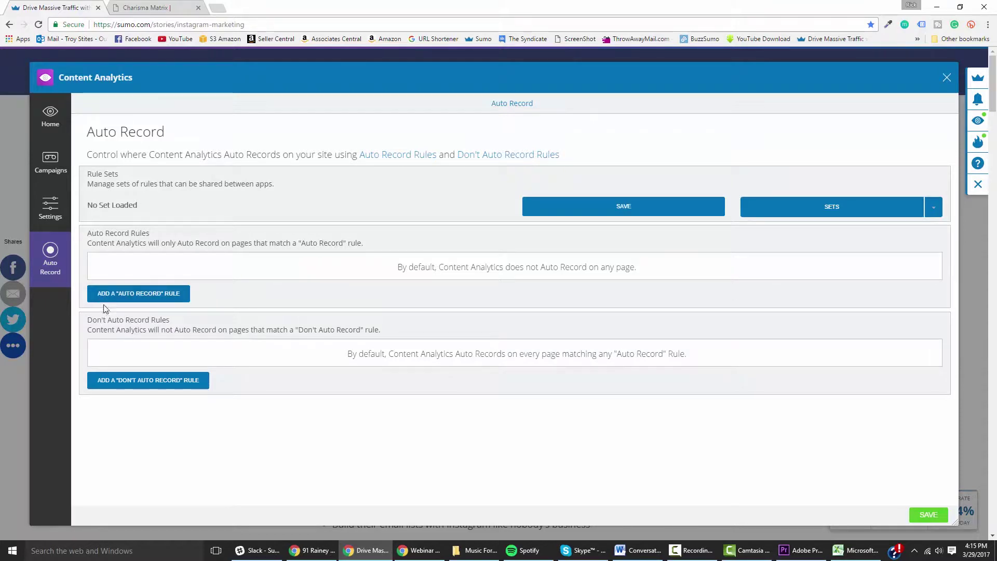
click(154, 295)
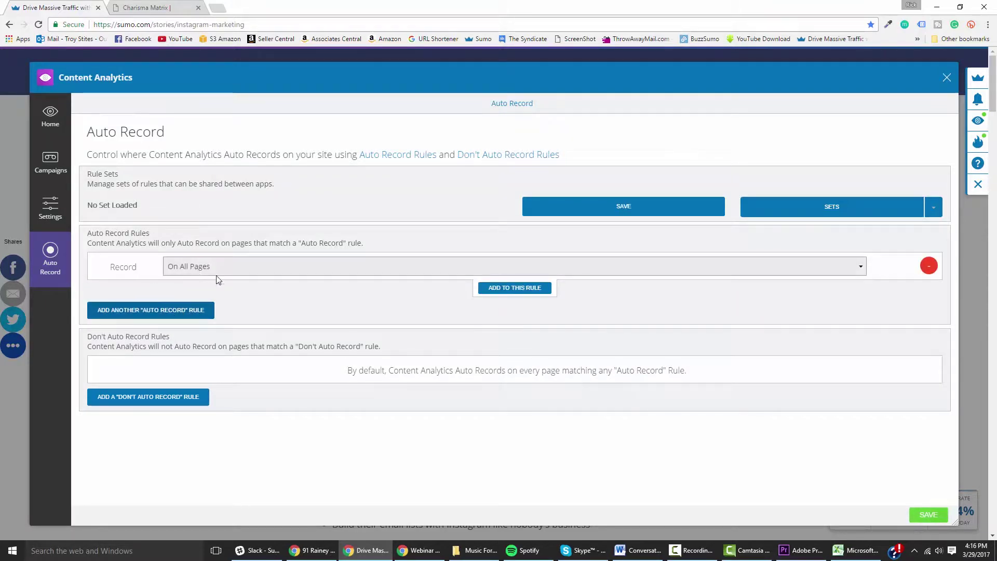
click(929, 514)
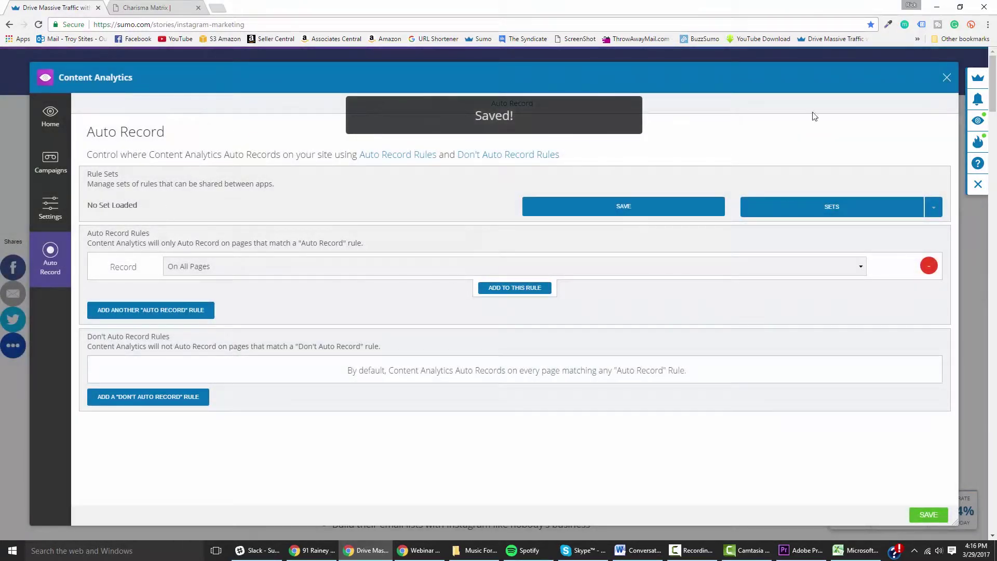
click(50, 115)
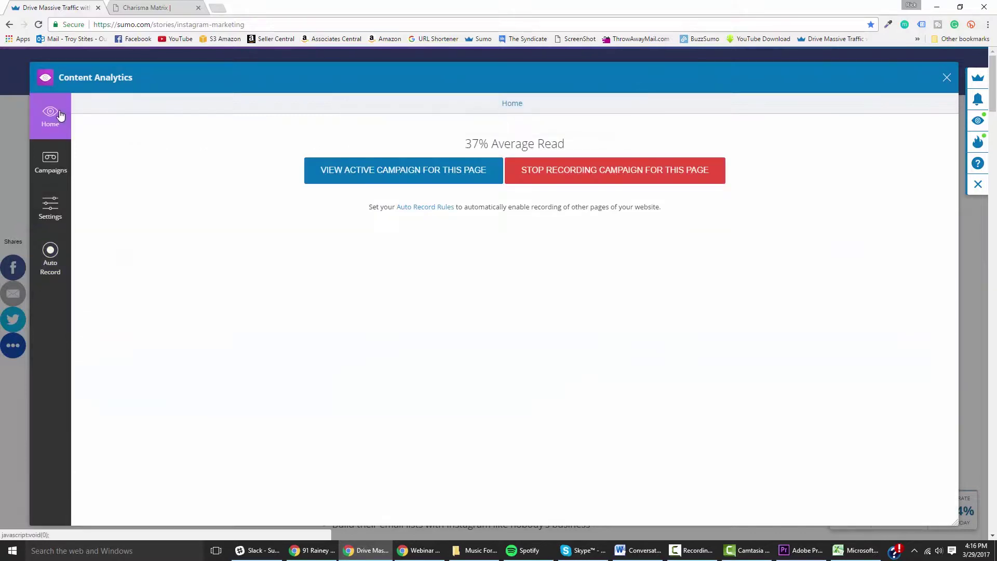
- Overlay the active campaign heatmap on the Instagram article and review its 27,661-reader and 59% markers
click(384, 173)
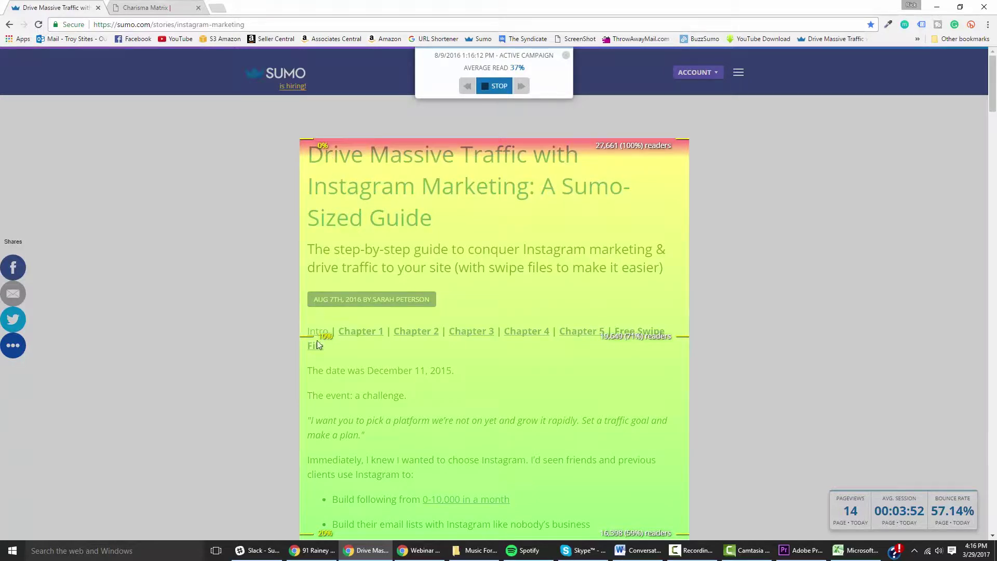
scroll(316, 386, down, 8)
scroll(320, 397, up, 8)
scroll(318, 191, down, 20)
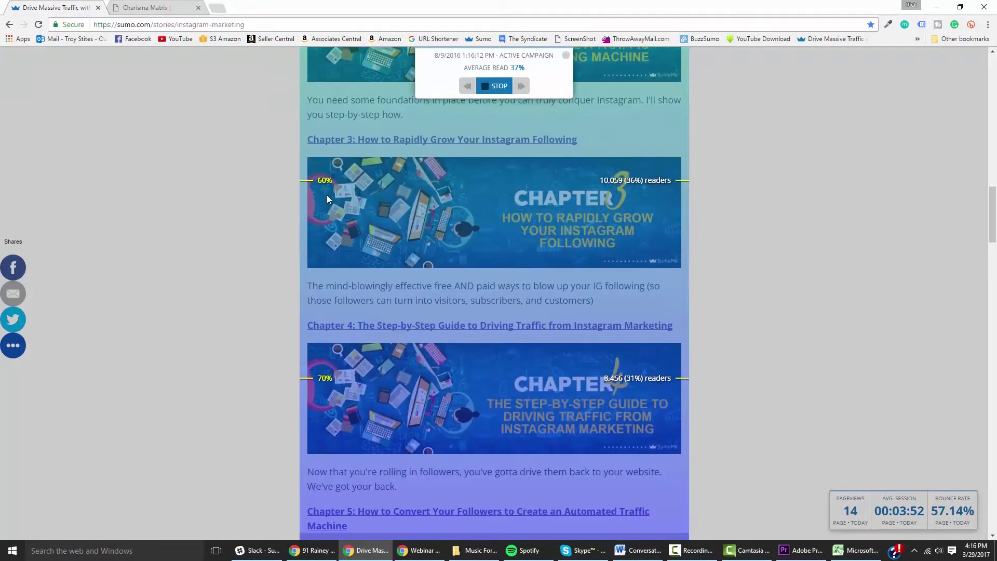
scroll(316, 368, down, 8)
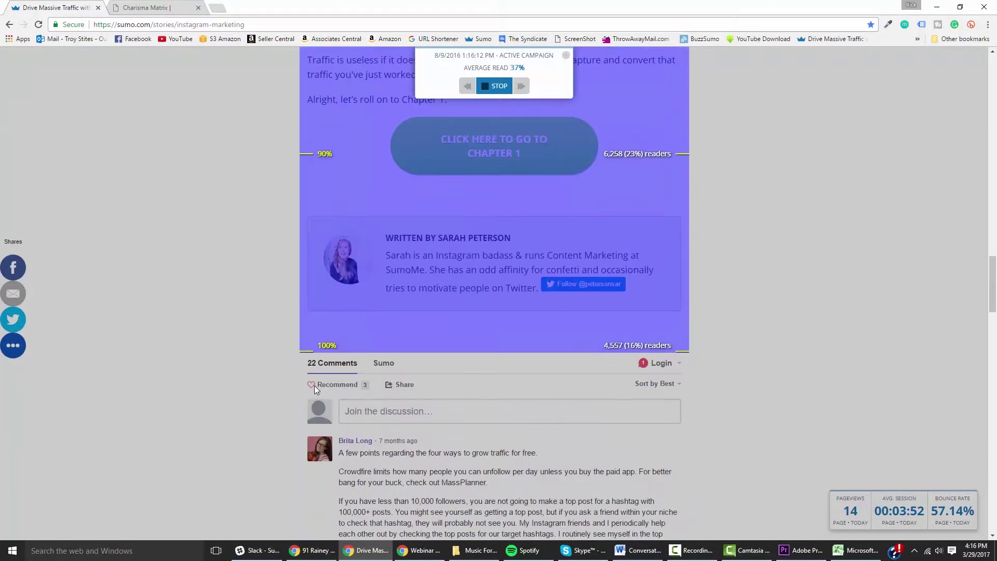
scroll(300, 161, up, 20)
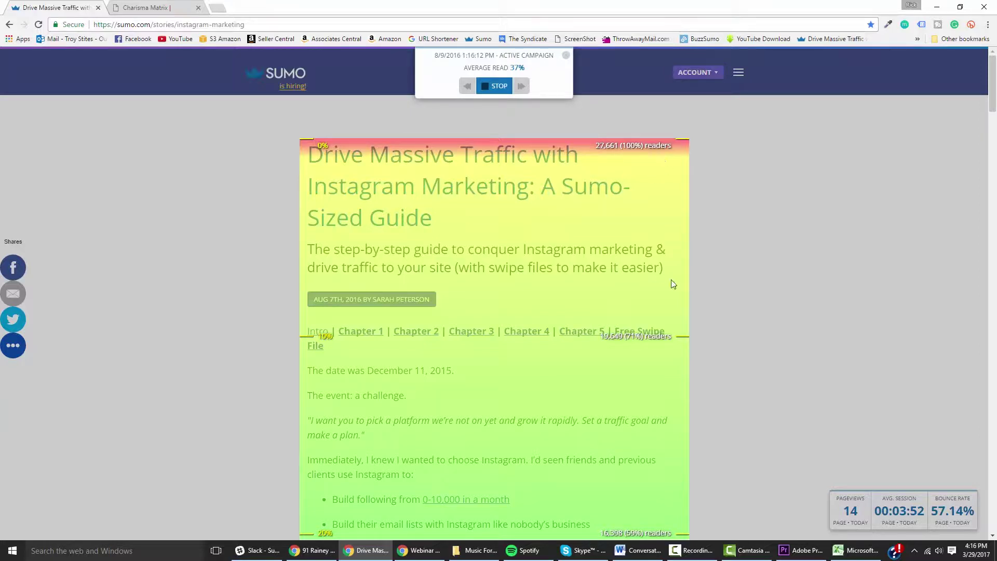
scroll(351, 240, down, 2)
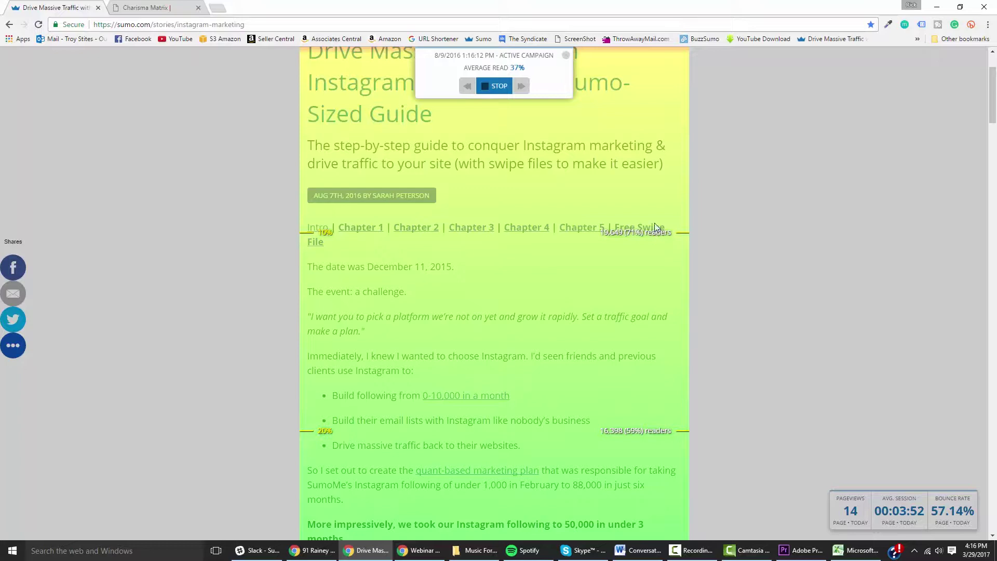
scroll(651, 218, down, 4)
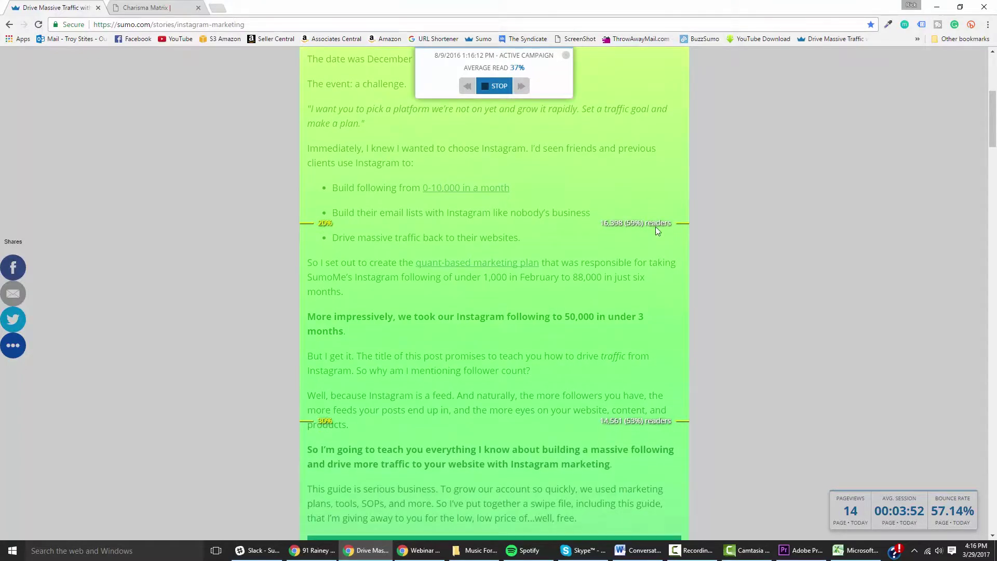
scroll(659, 230, up, 6)
scroll(662, 234, down, 8)
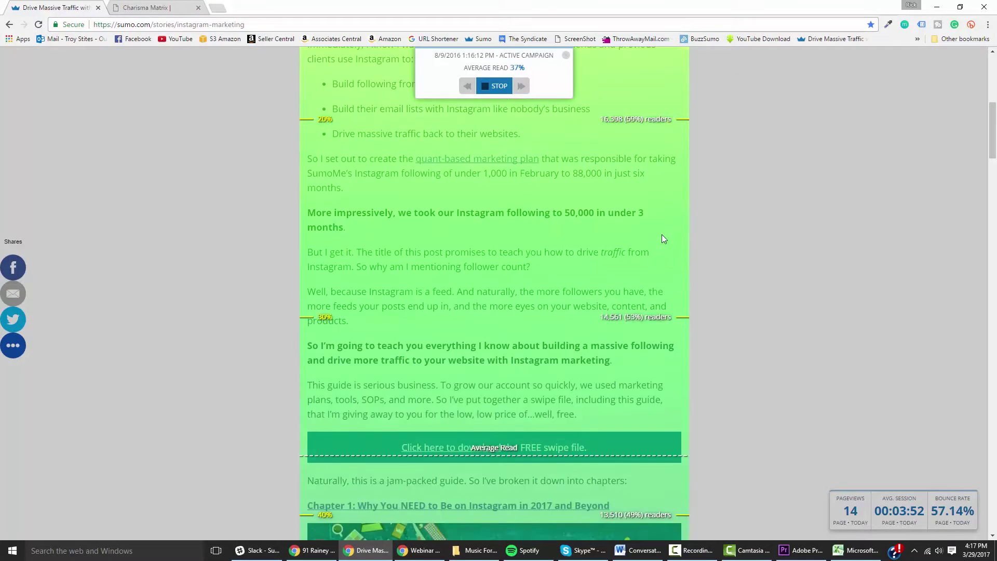
scroll(665, 242, down, 2)
scroll(669, 227, down, 4)
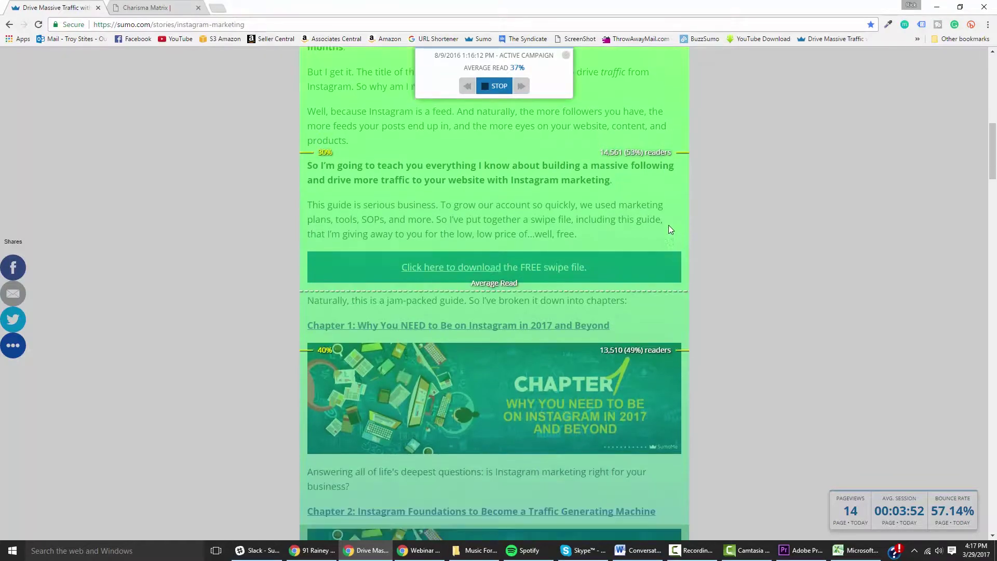
scroll(668, 211, up, 2)
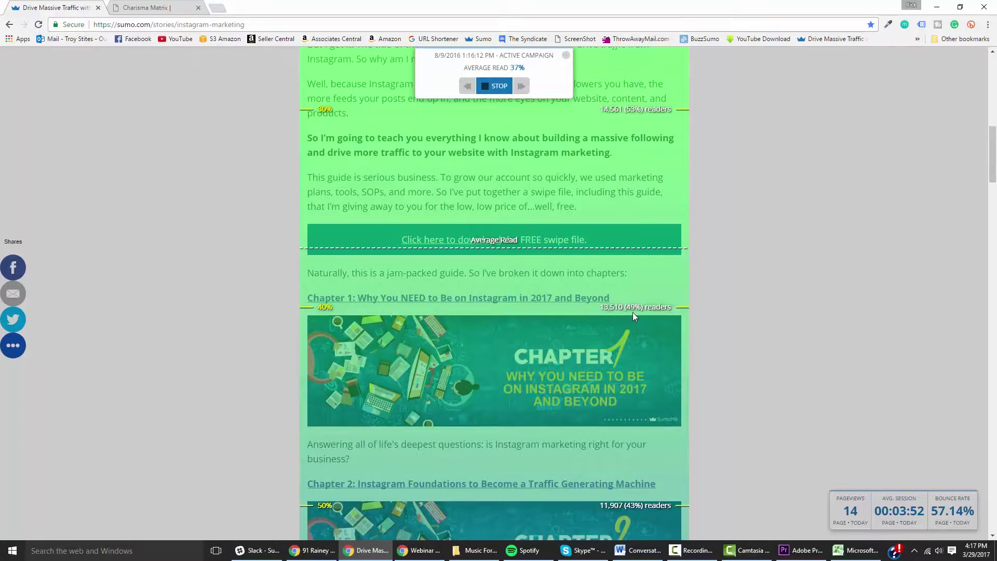
scroll(632, 315, up, 2)
scroll(633, 315, down, 2)
scroll(518, 368, up, 2)
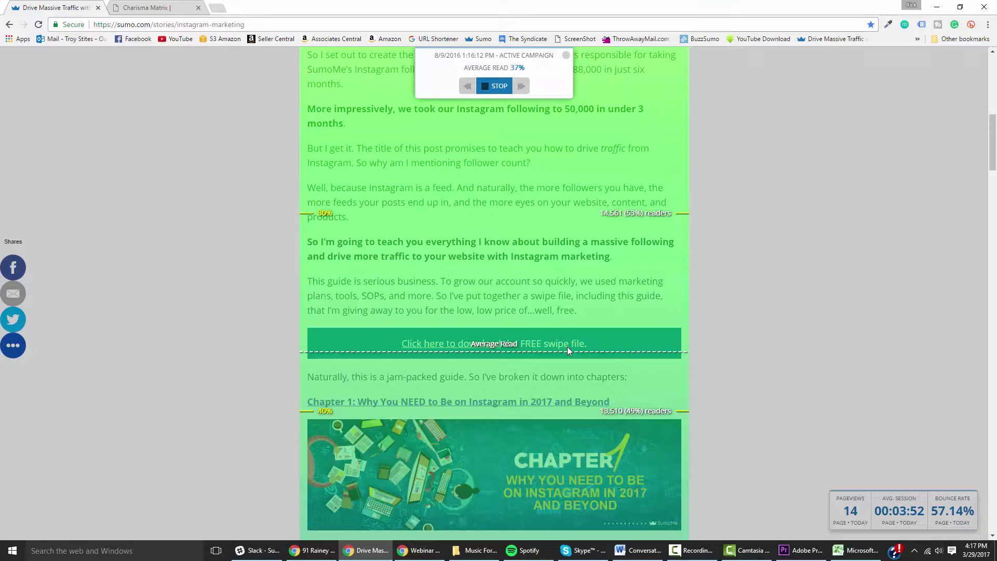
scroll(582, 342, up, 2)
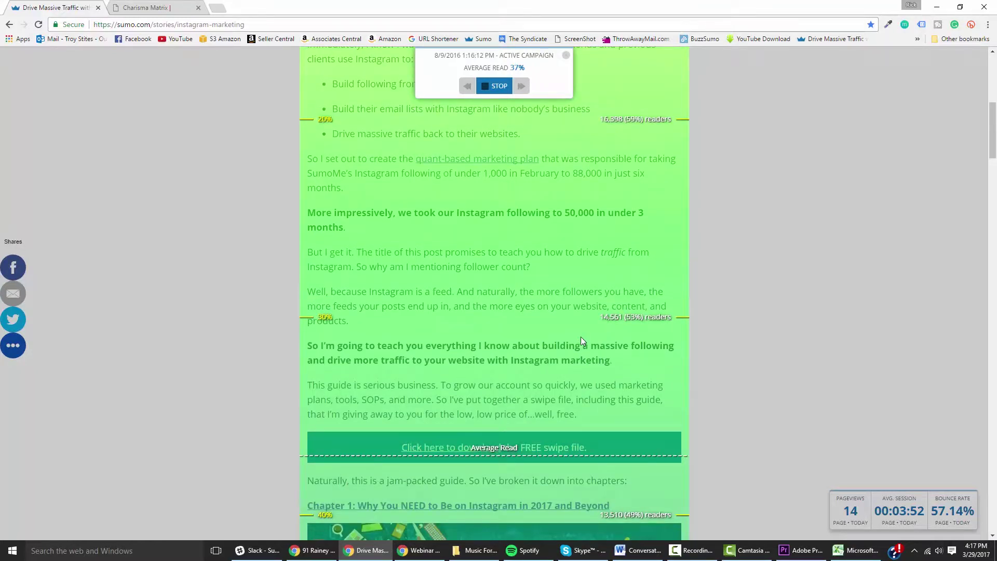
scroll(581, 338, up, 6)
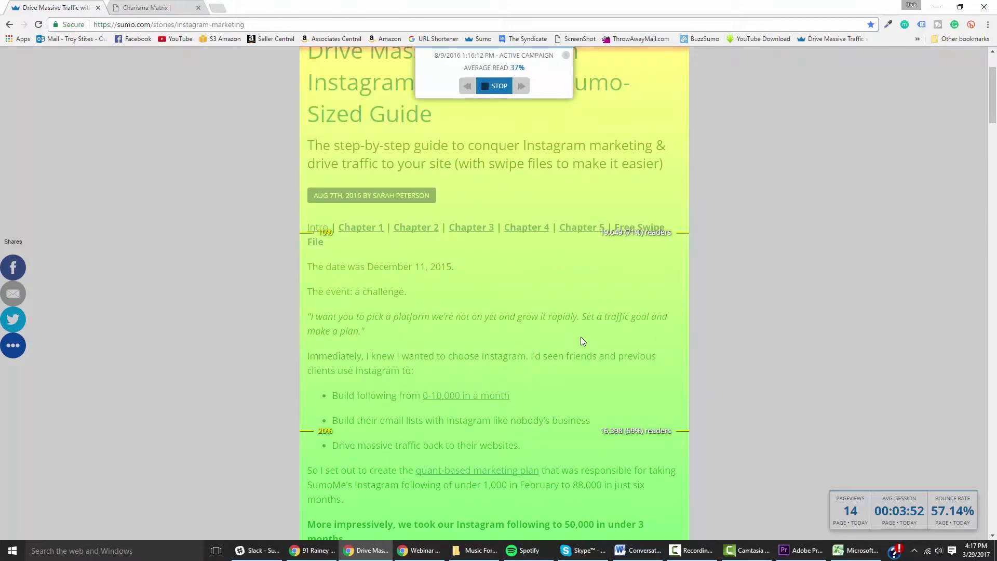
scroll(582, 340, down, 20)
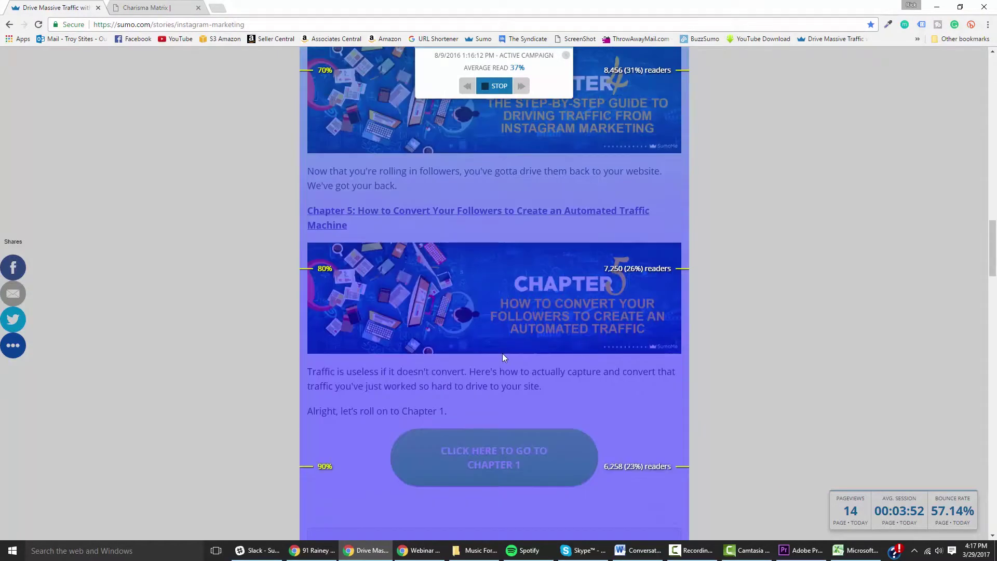
scroll(524, 350, up, 20)
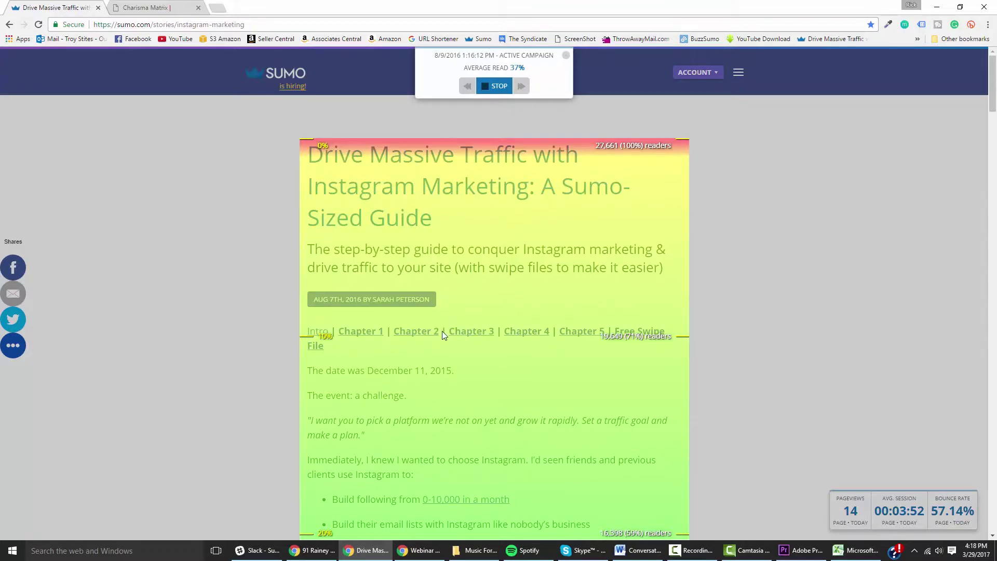
scroll(441, 331, down, 2)
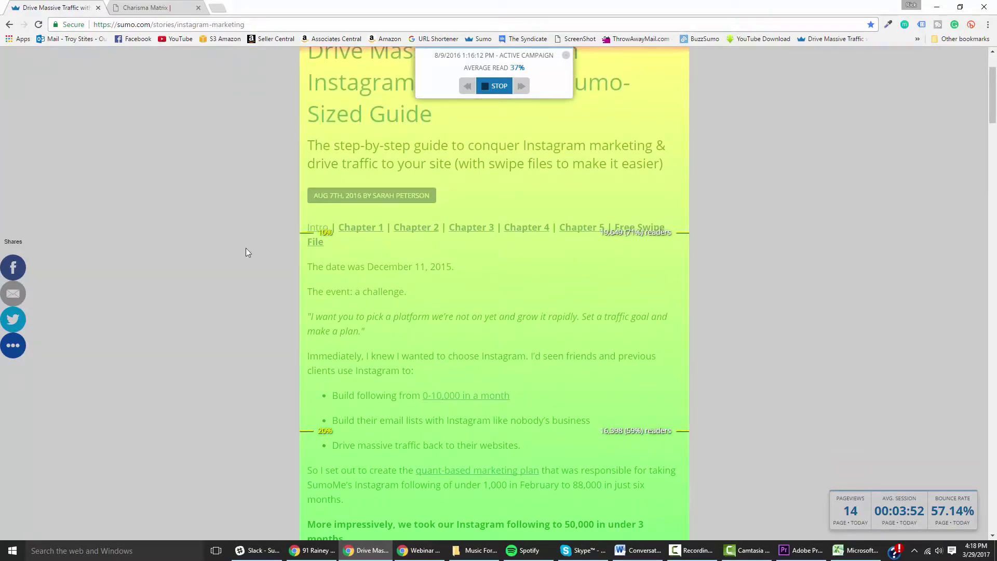
scroll(253, 260, down, 3)
scroll(252, 260, down, 3)
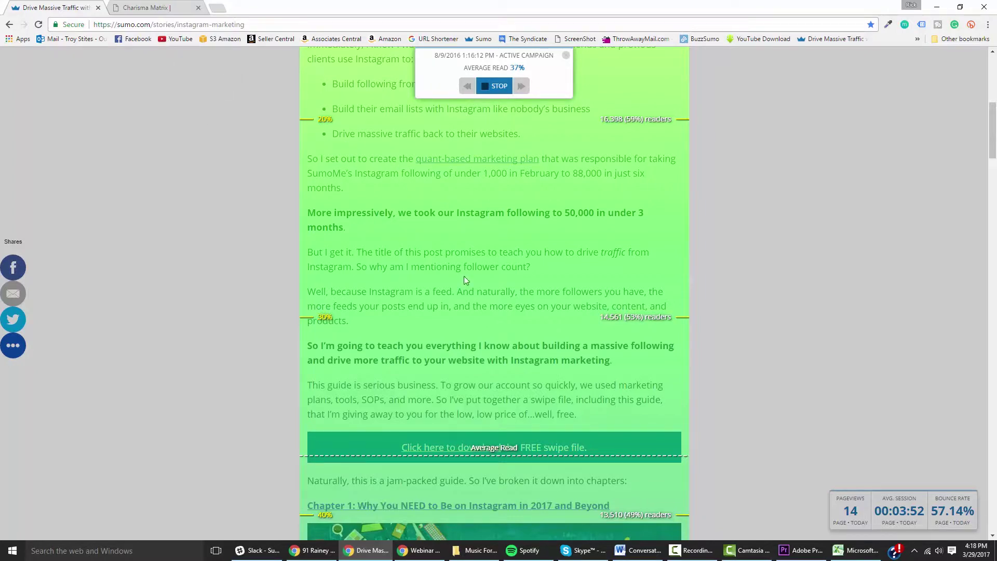
- Show the active campaign heatmap on the Charisma Matrix site
key(ctrl+Tab)
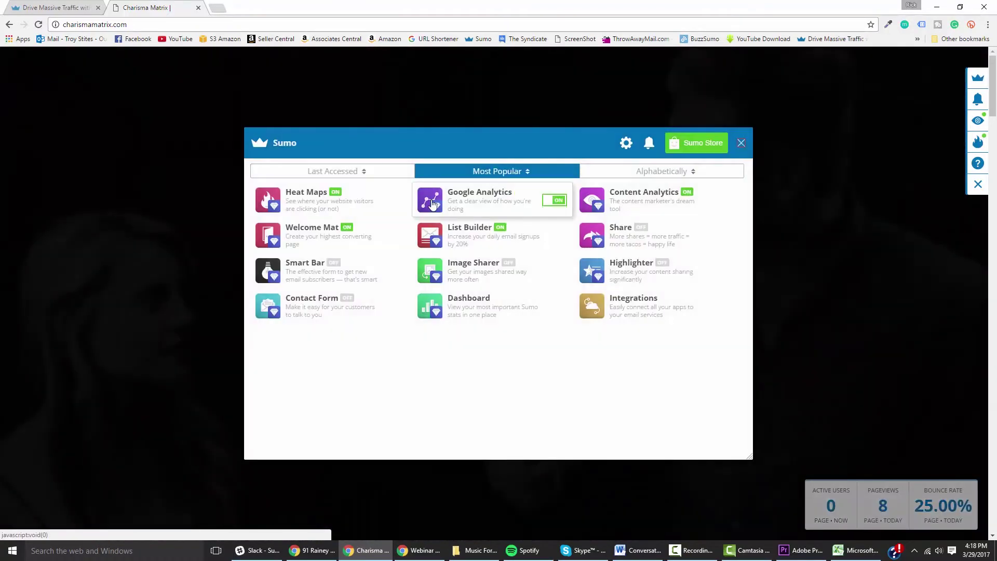
click(630, 202)
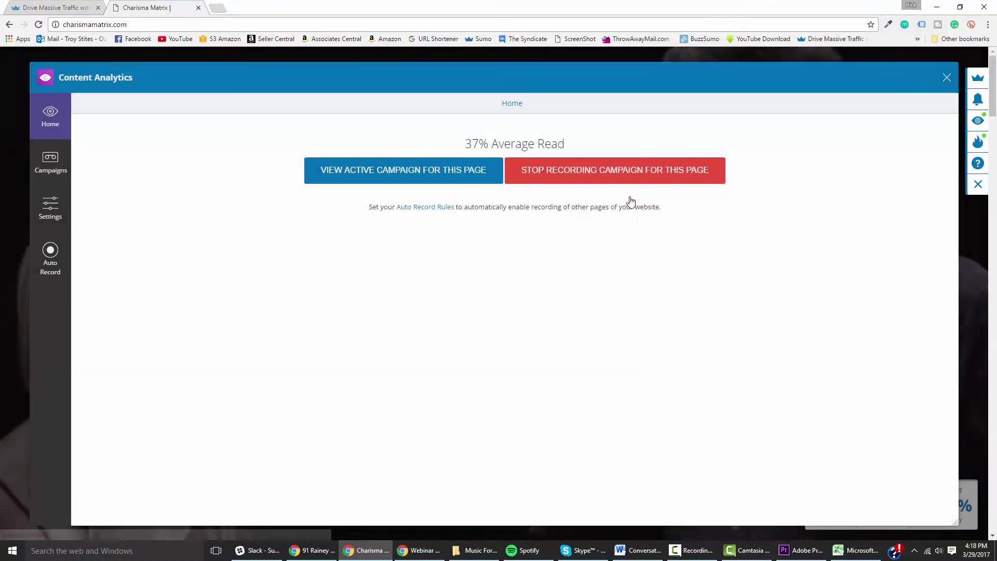
click(408, 175)
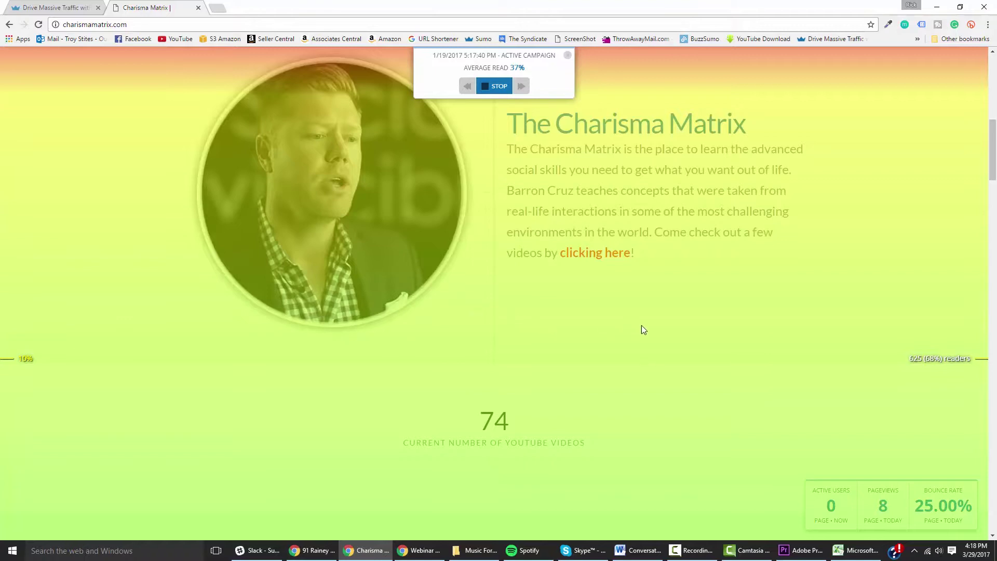
- Scroll down to the Available Programs section and its 20% marker (546 readers, 60%)
scroll(639, 320, down, 2)
scroll(587, 286, up, 4)
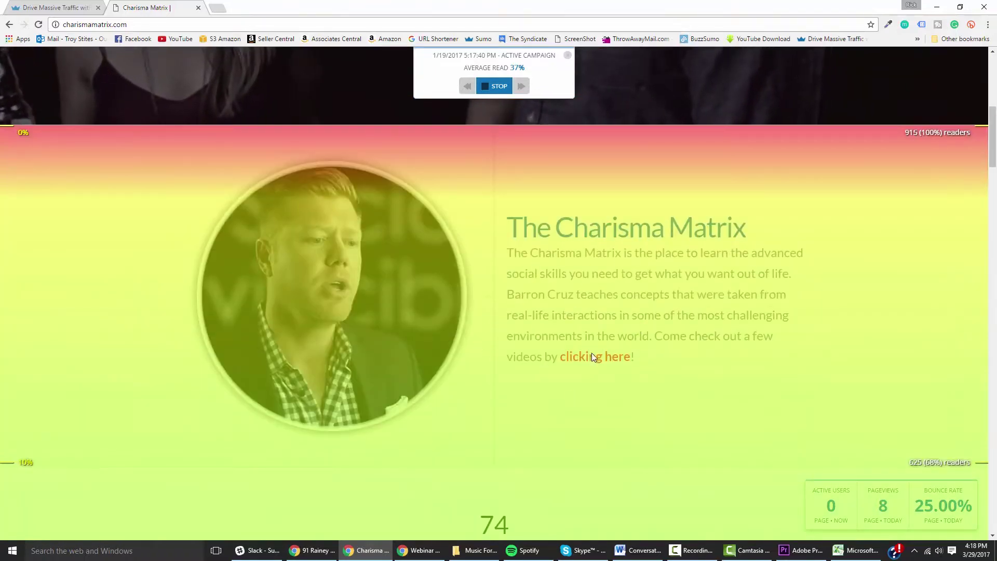
scroll(602, 357, down, 2)
scroll(608, 355, down, 4)
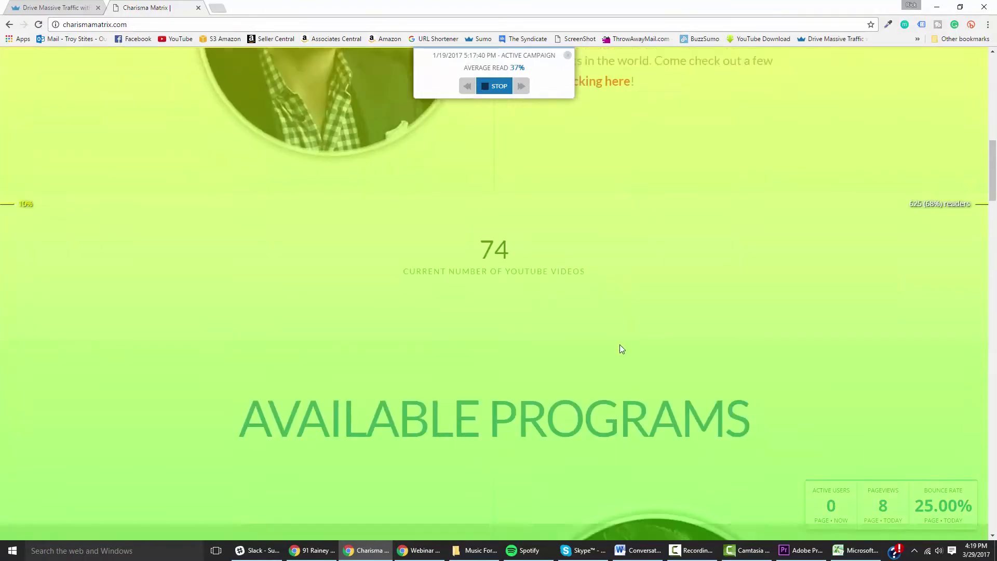
scroll(725, 375, down, 4)
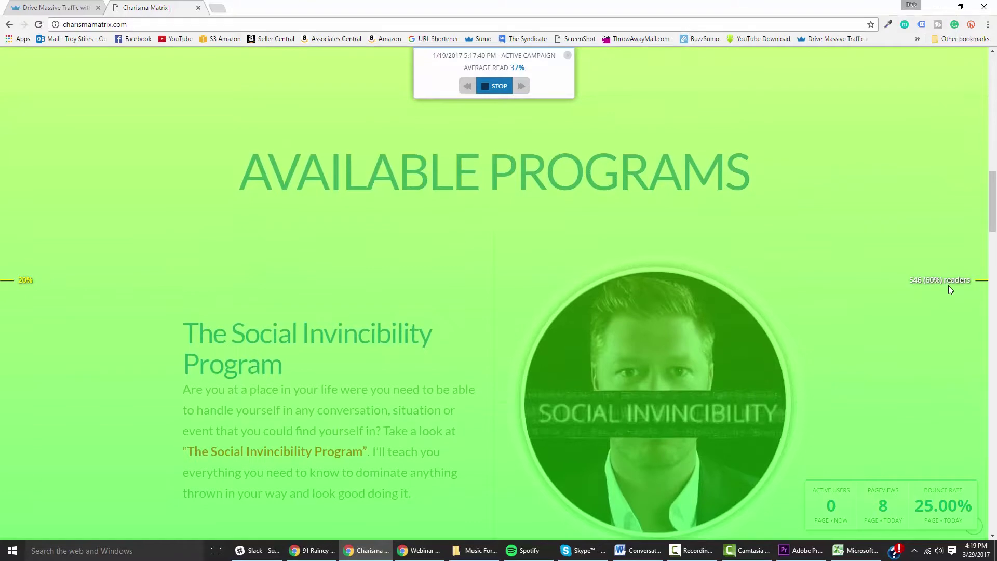
scroll(836, 294, down, 2)
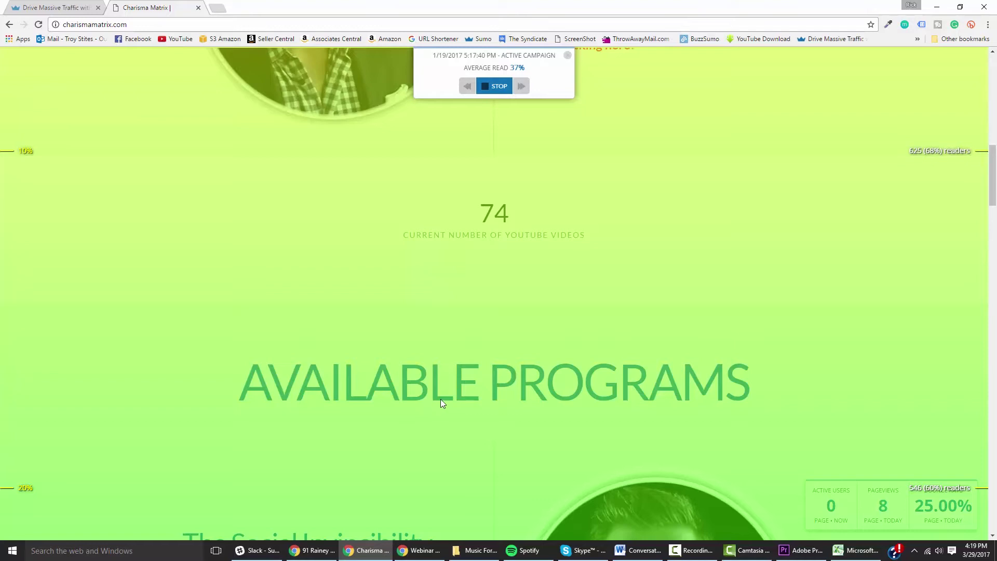
- Scroll past Social Invincibility, Mature Men's Dating, BEAST and Vocal Power to the 60% line (380 readers)
scroll(440, 403, down, 2)
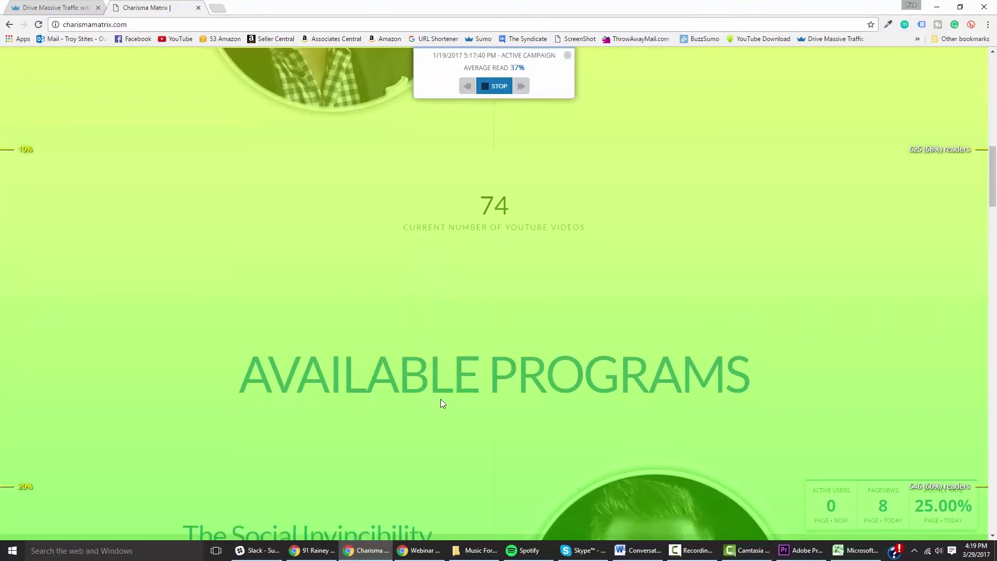
scroll(494, 220, down, 4)
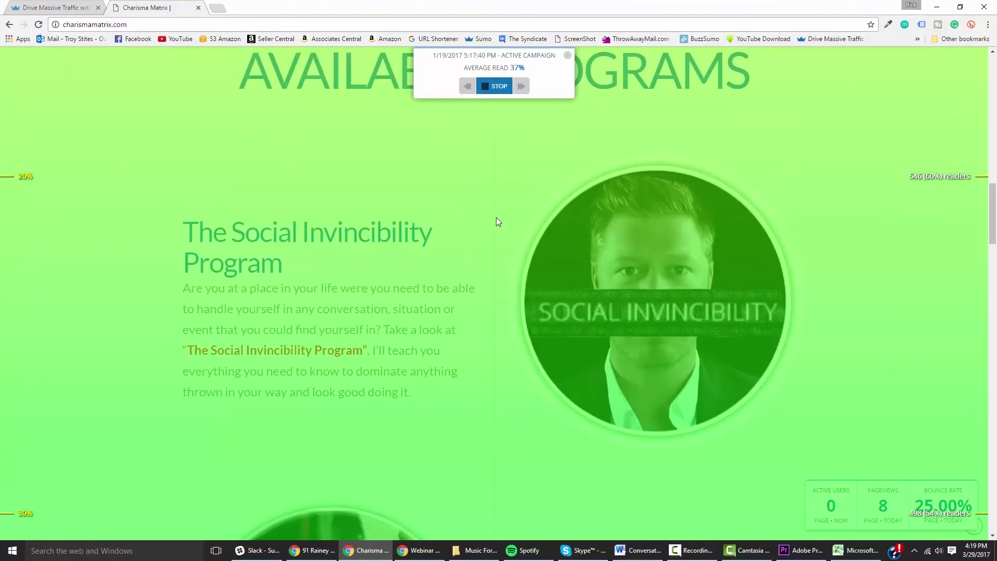
scroll(499, 218, down, 2)
scroll(785, 215, down, 10)
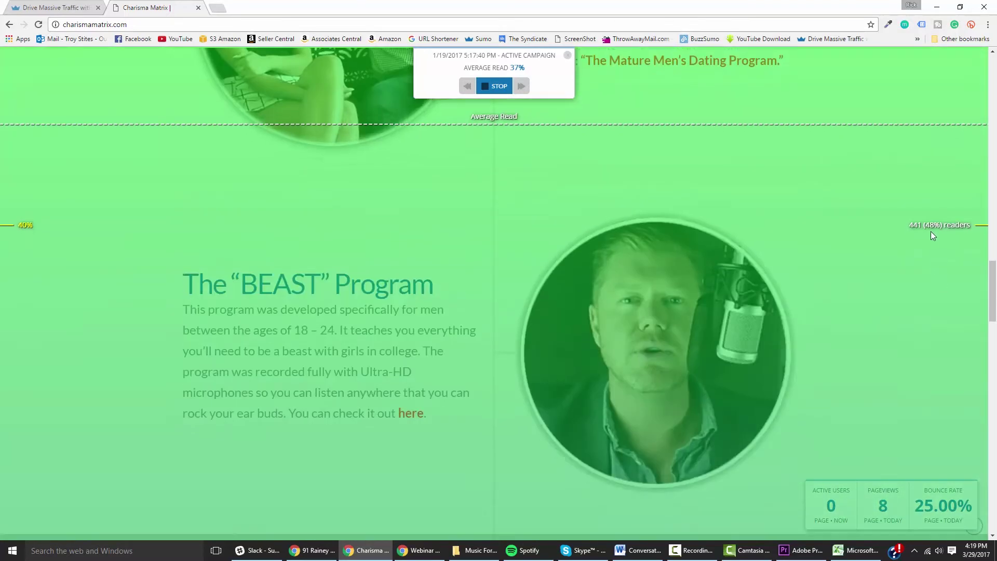
scroll(933, 246, down, 6)
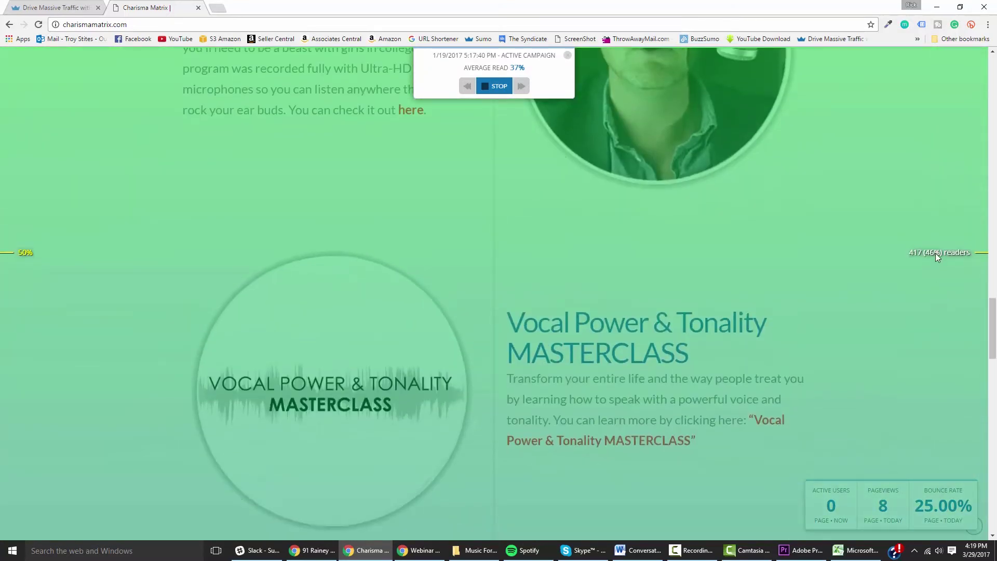
scroll(908, 260, down, 2)
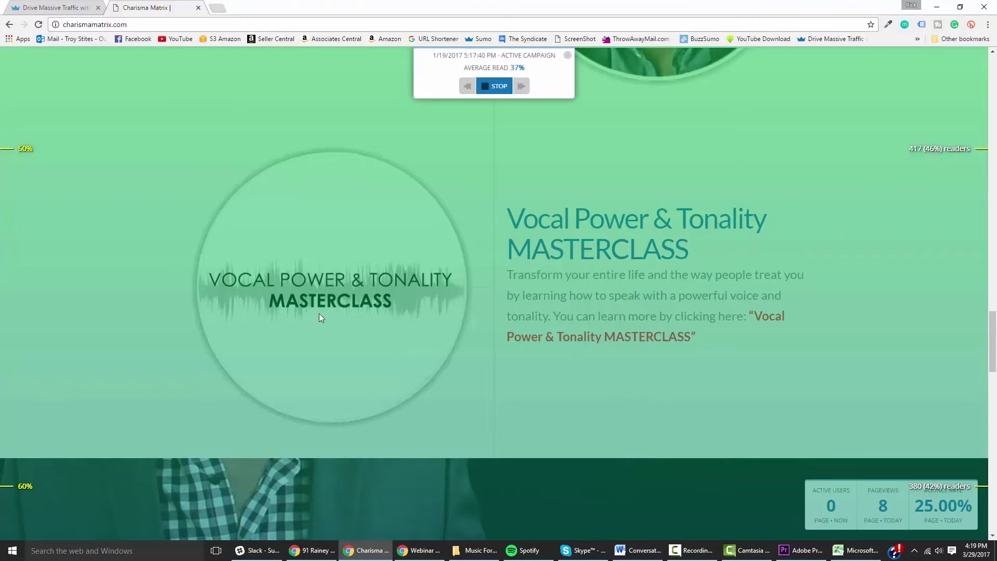
scroll(476, 306, up, 8)
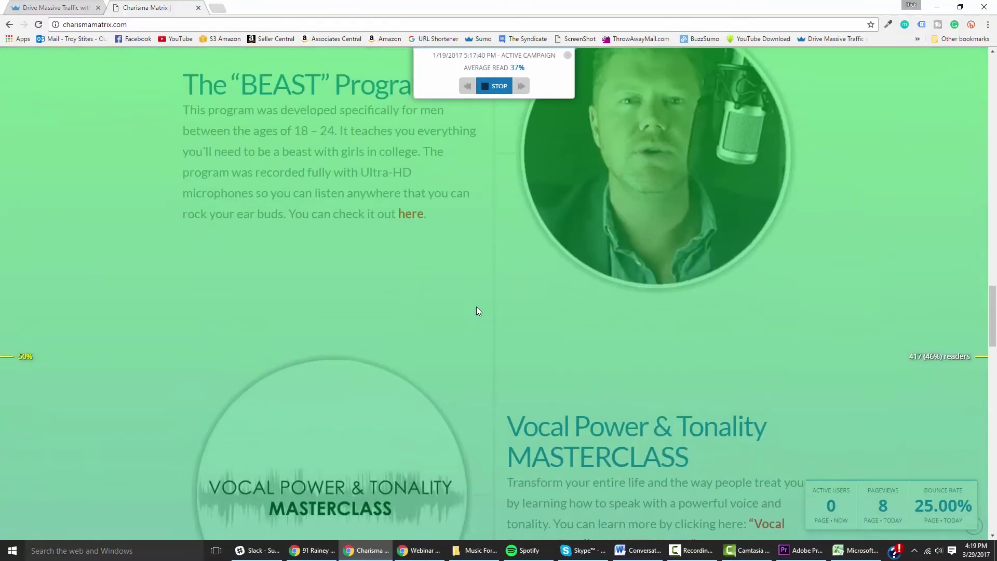
scroll(494, 338, down, 4)
scroll(548, 422, up, 14)
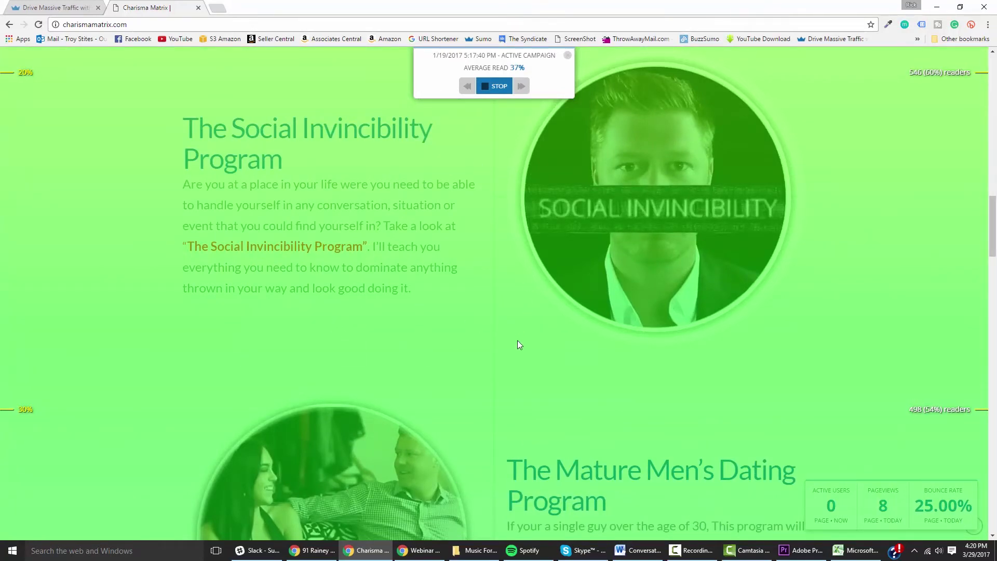
scroll(517, 345, down, 14)
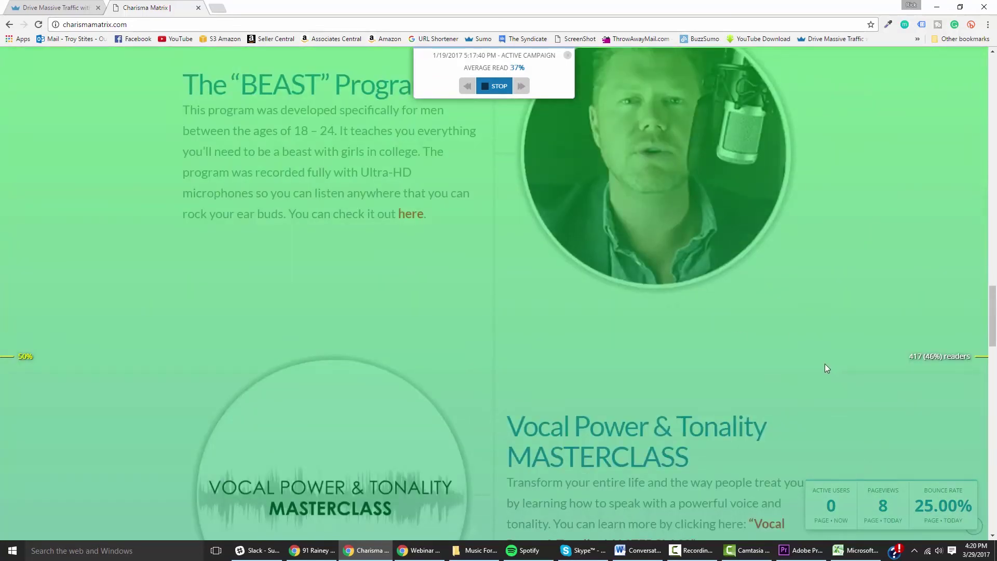
scroll(662, 345, down, 2)
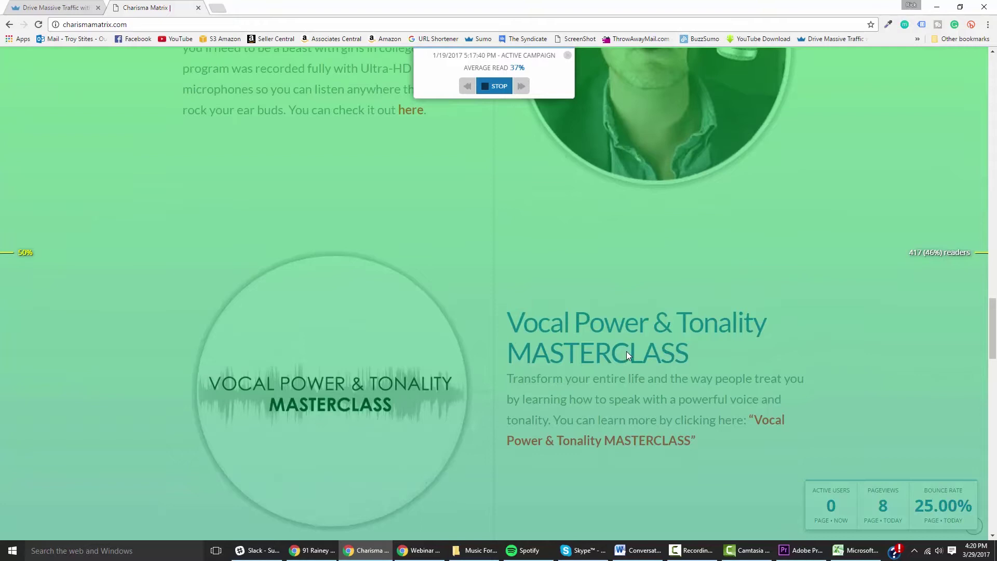
scroll(626, 351, down, 6)
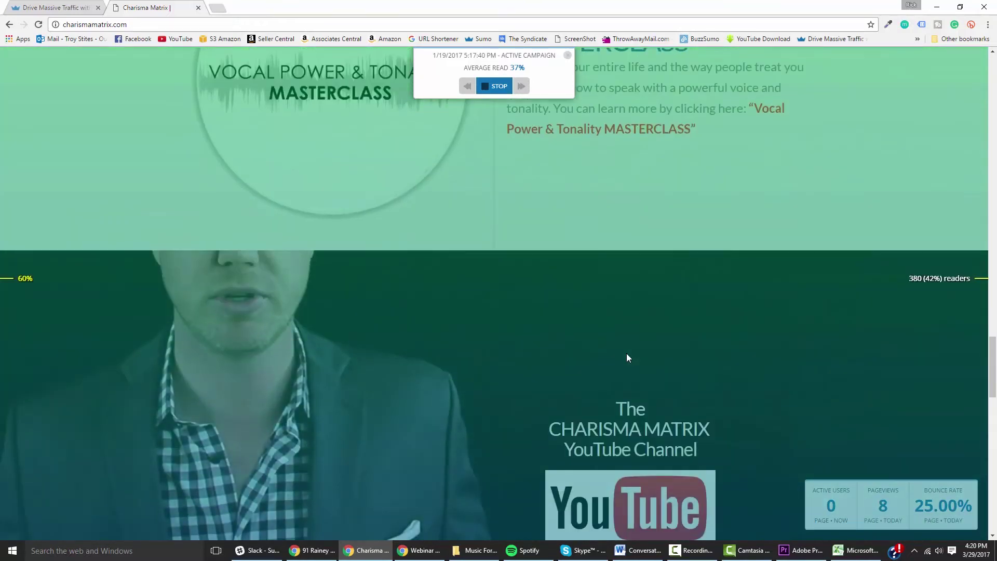
- Scroll to the bottom of the Charisma Matrix heatmap at the 100% line
scroll(611, 335, down, 4)
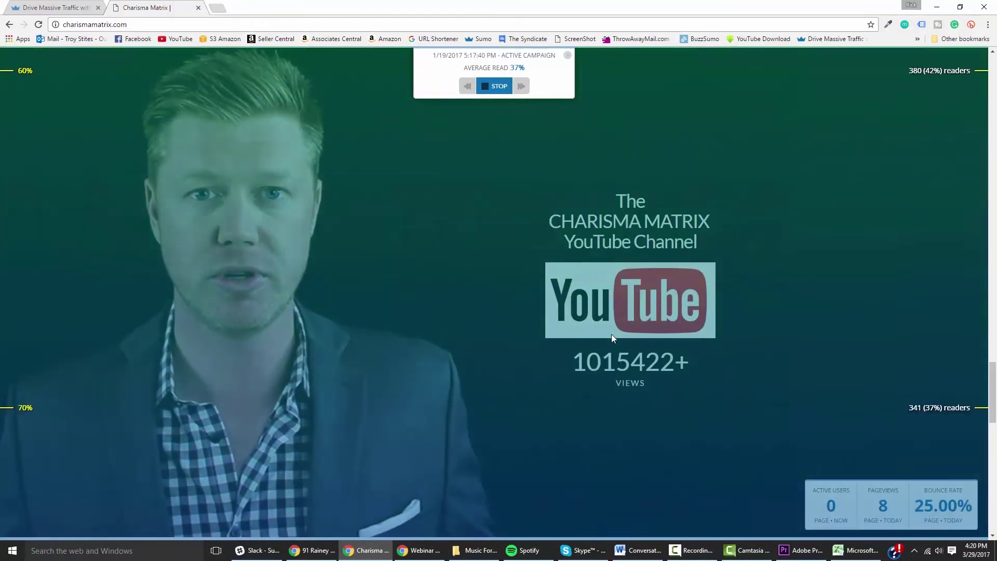
scroll(612, 338, down, 2)
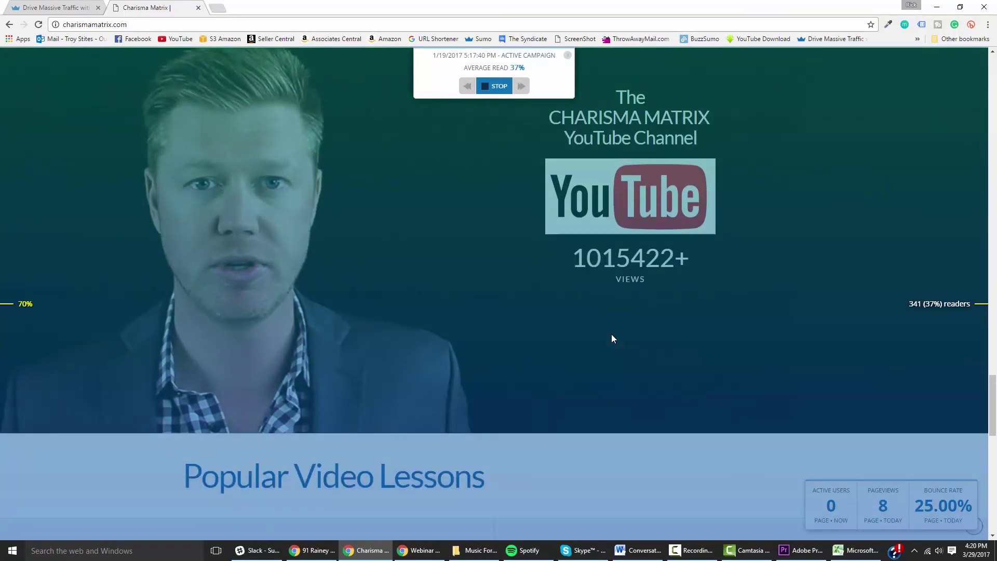
scroll(657, 299, down, 13)
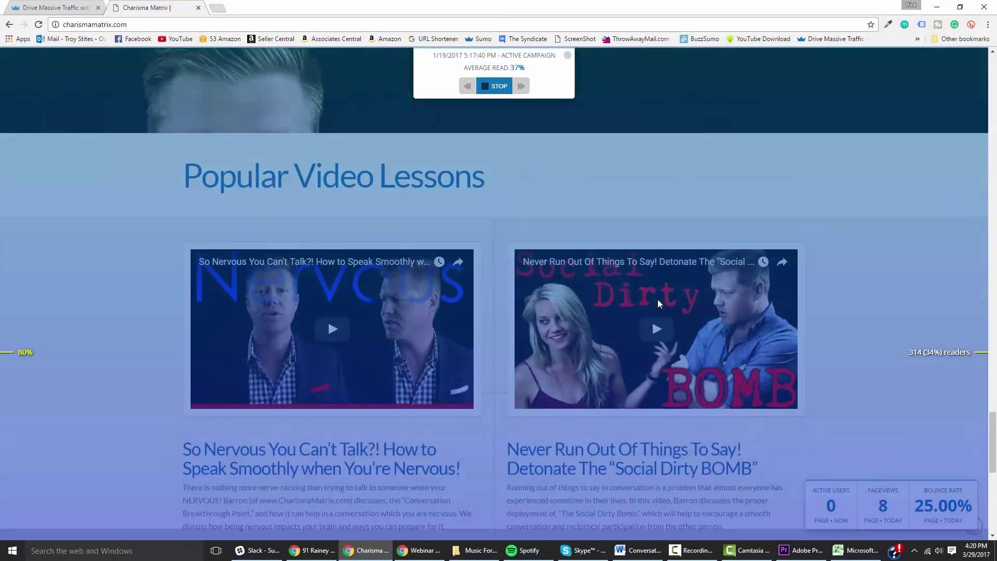
scroll(549, 349, down, 1)
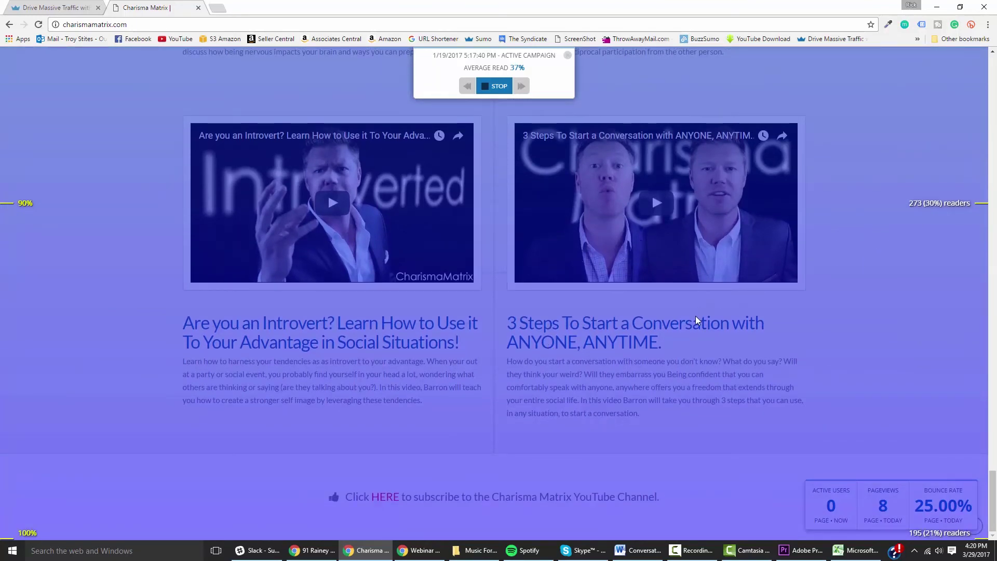
- Scroll back to the top and return to the Instagram article's heatmap tab
scroll(695, 318, up, 14)
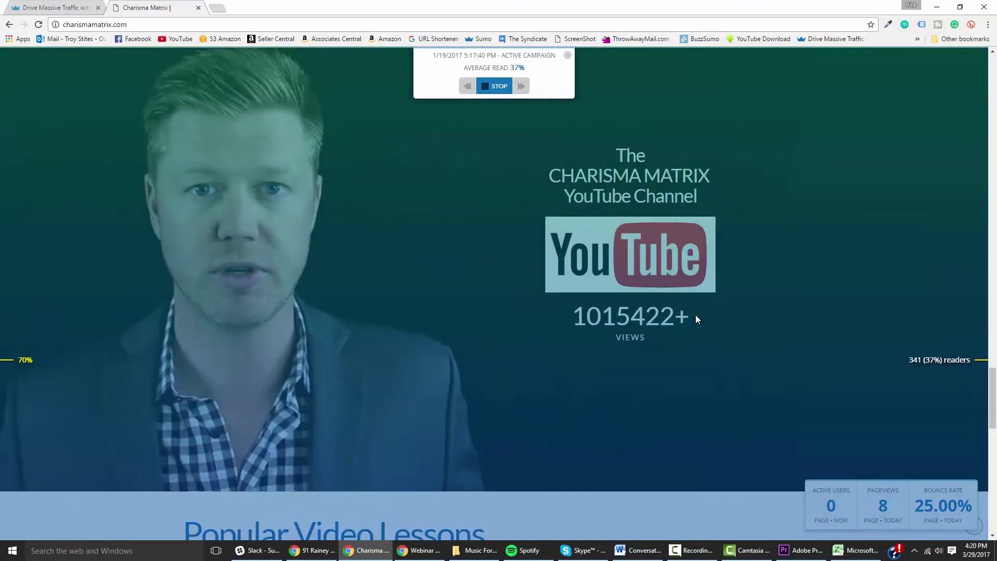
scroll(696, 317, up, 6)
scroll(653, 335, up, 10)
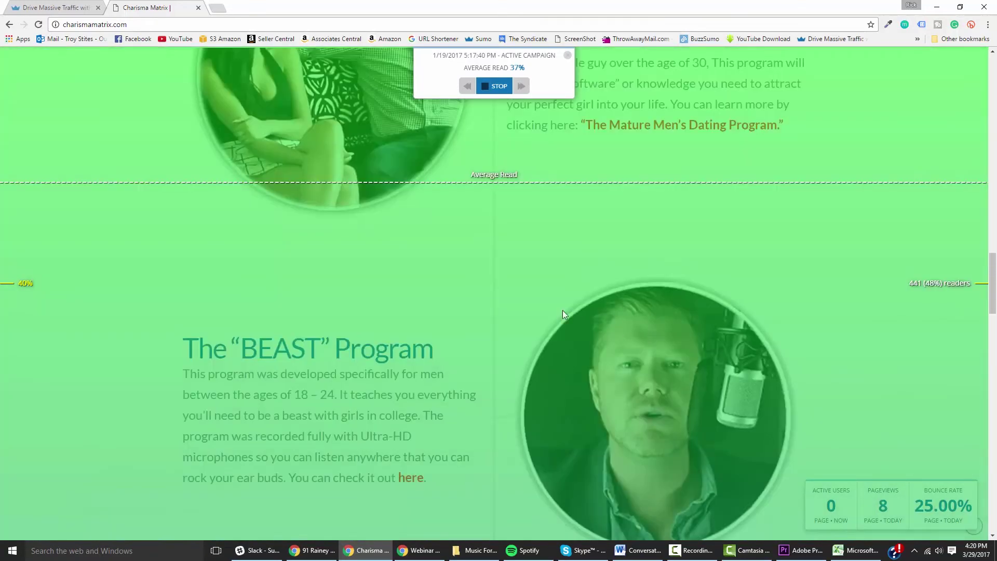
scroll(537, 258, up, 5)
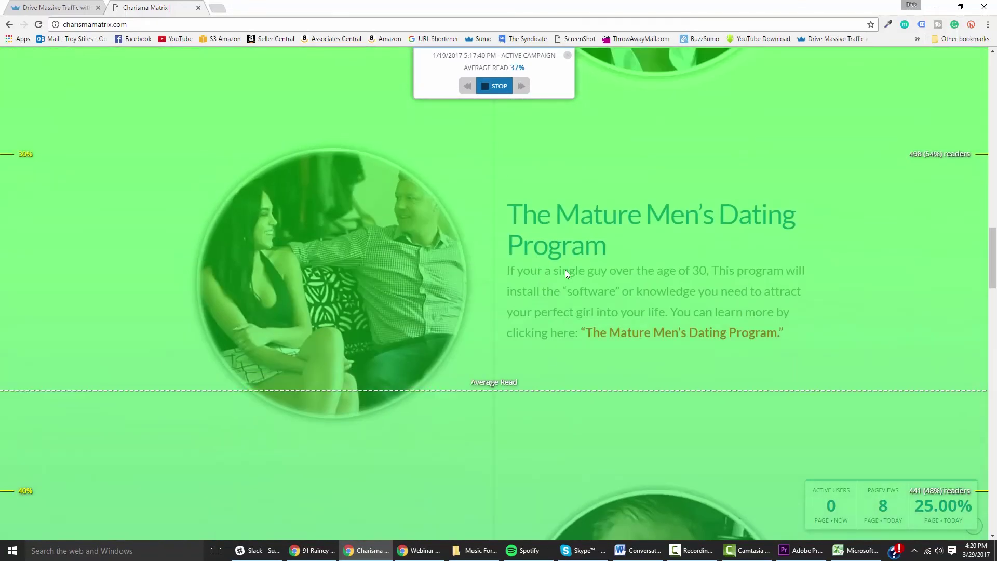
scroll(565, 269, up, 2)
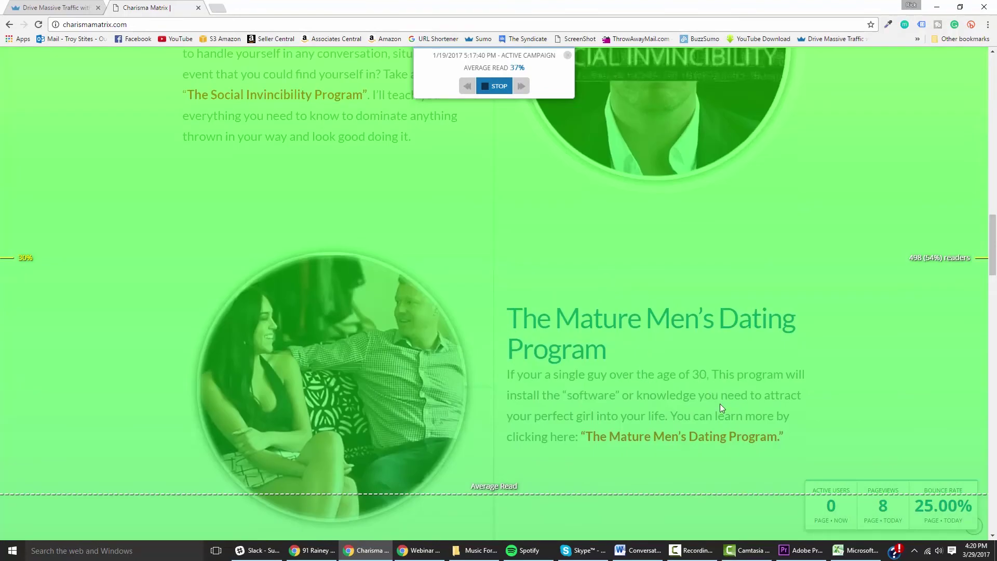
scroll(720, 404, up, 4)
scroll(719, 404, down, 4)
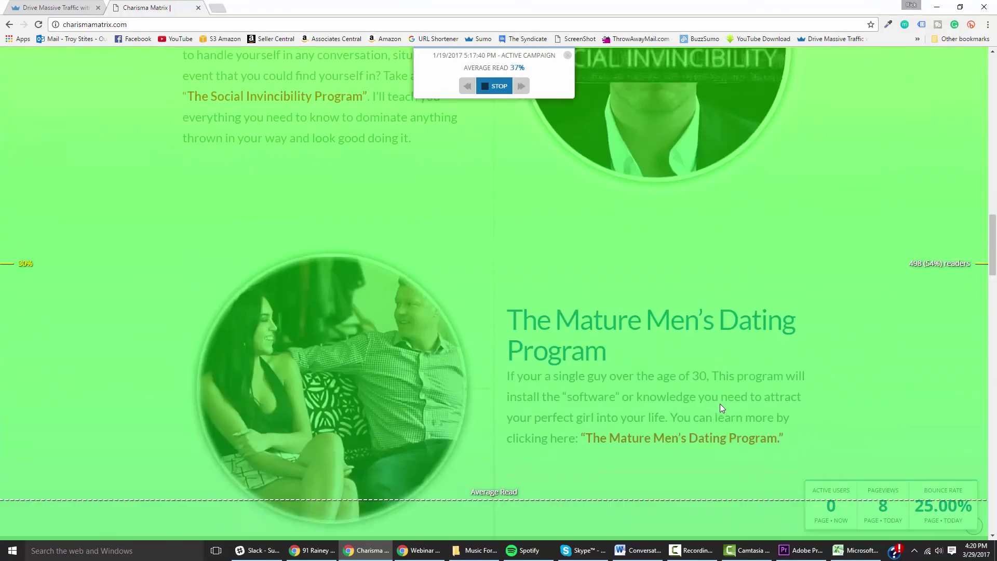
scroll(681, 397, up, 5)
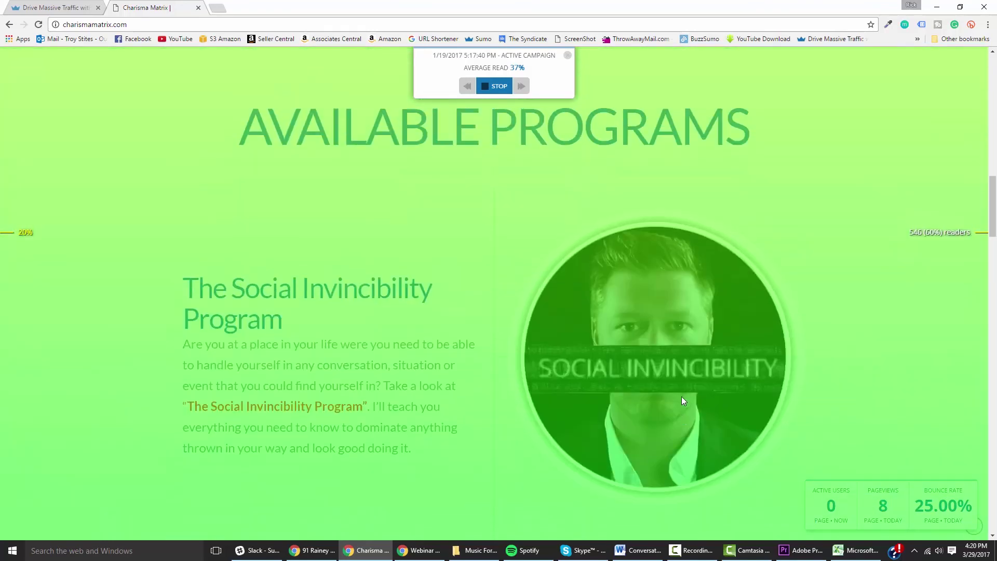
scroll(682, 397, up, 6)
scroll(683, 403, up, 6)
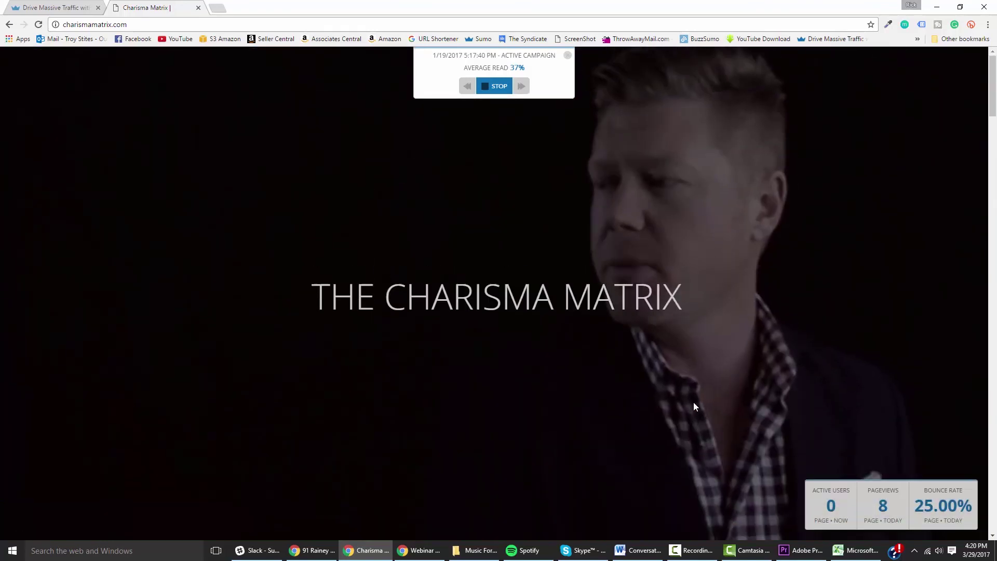
click(61, 7)
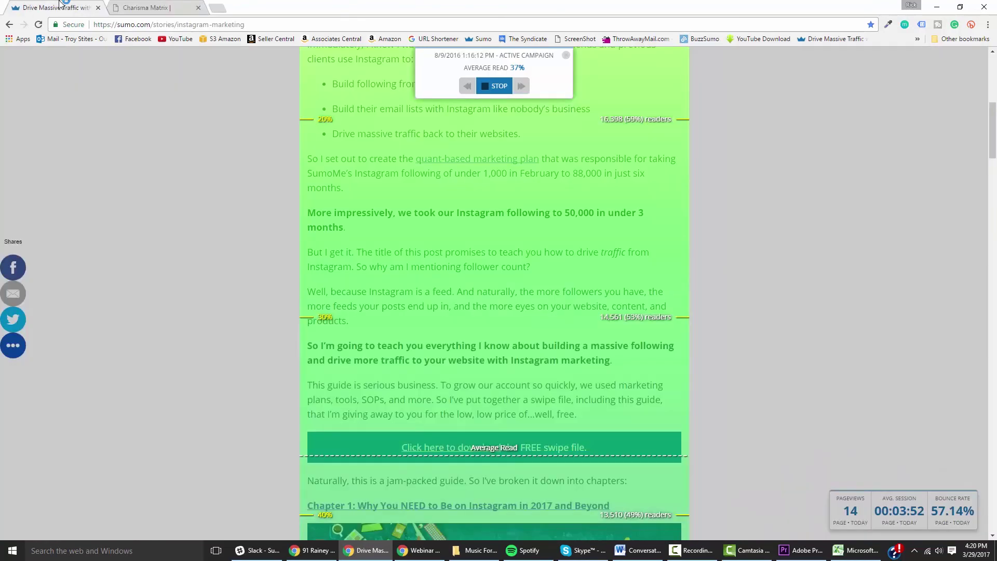